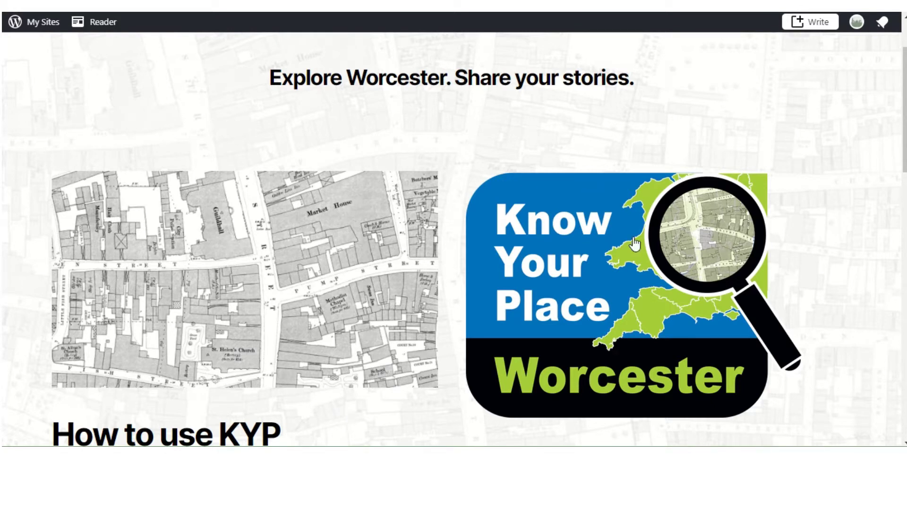
Open the Know Your Place Worcester map and look around the city centre along the River Severn
{"action": "left_click", "coordinate": [623, 315]}
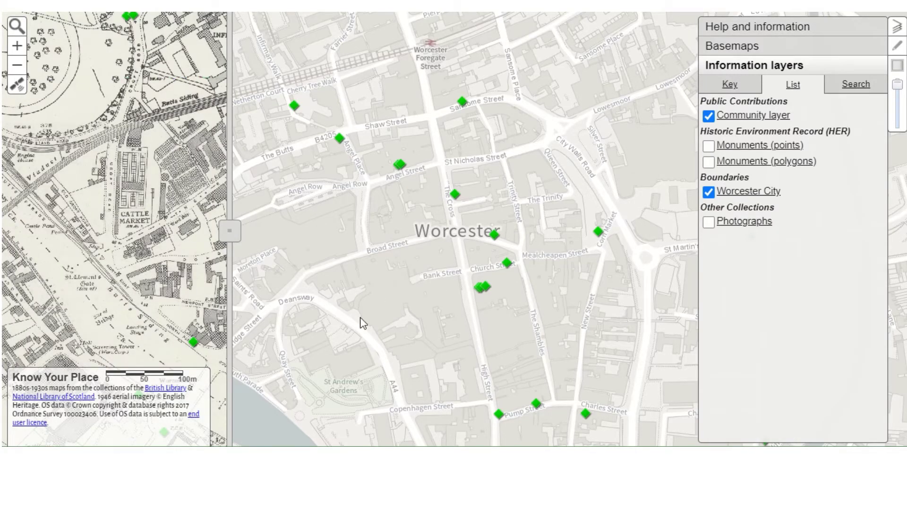
{"action": "left_click_drag", "start_coordinate": [285, 313], "coordinate": [571, 113]}
{"action": "left_click_drag", "start_coordinate": [381, 370], "coordinate": [324, 182]}
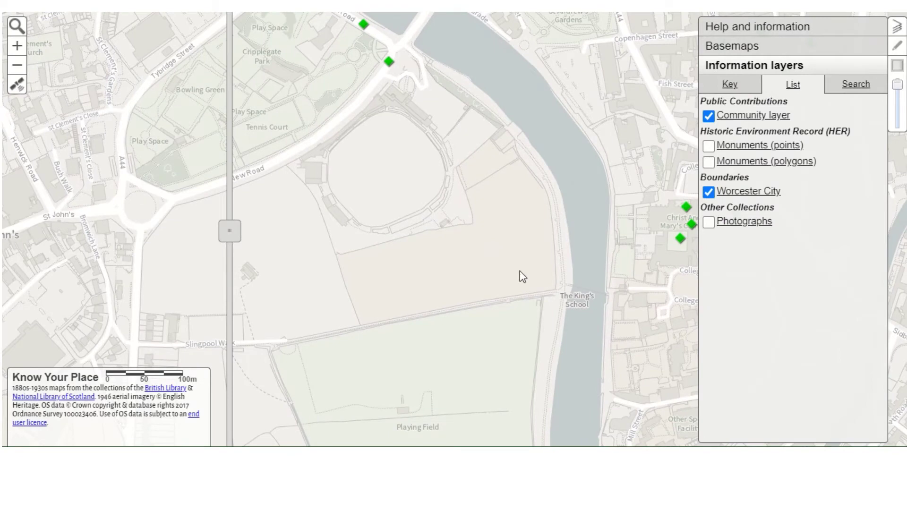
{"action": "left_click_drag", "start_coordinate": [522, 277], "coordinate": [403, 411]}
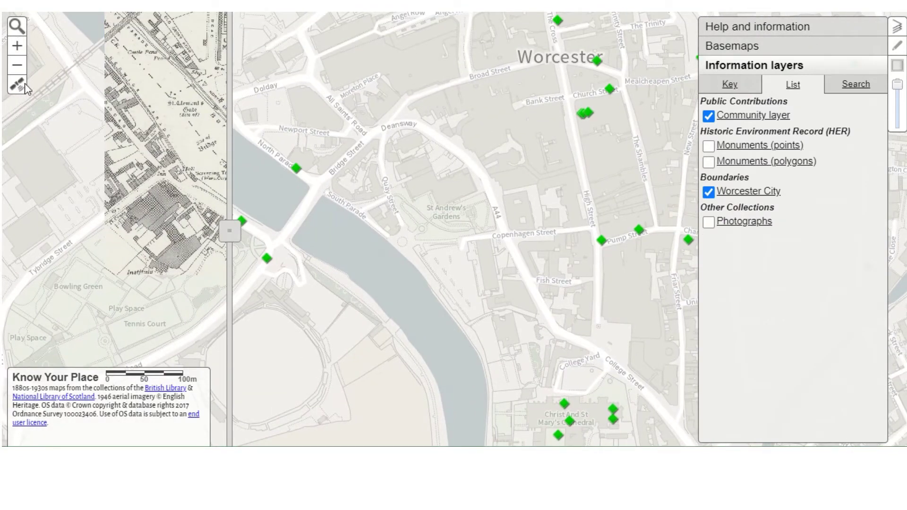
{"action": "left_click", "coordinate": [17, 46]}
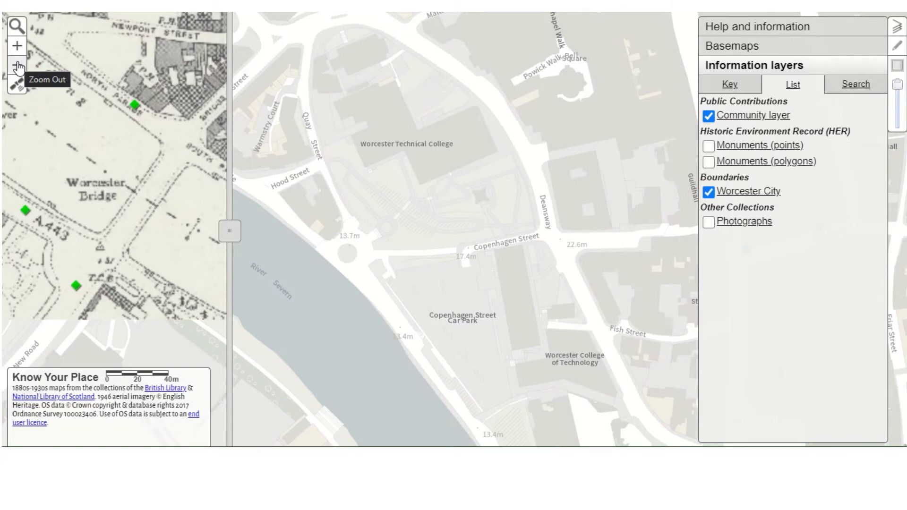
{"action": "left_click", "coordinate": [18, 66]}
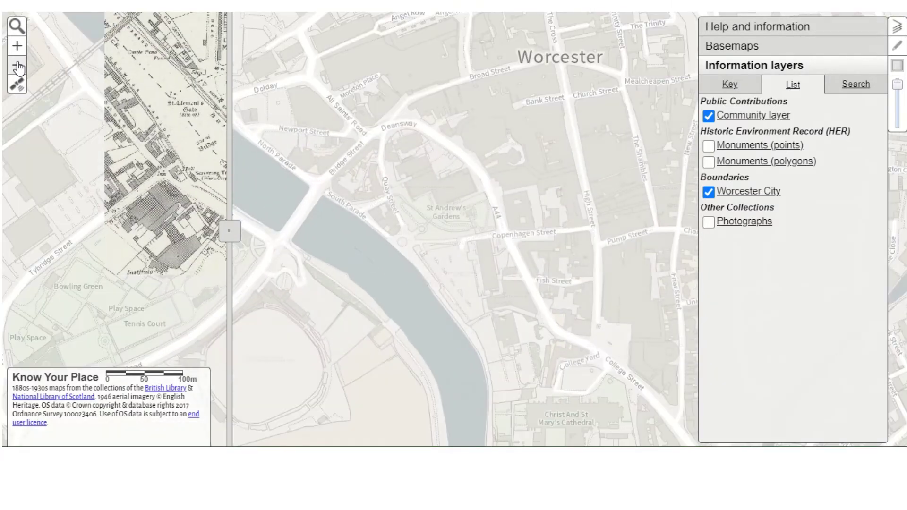
Find "high street" on the map and extend the historic comparison map across High Street and the Guildhall
{"action": "left_click", "coordinate": [18, 26]}
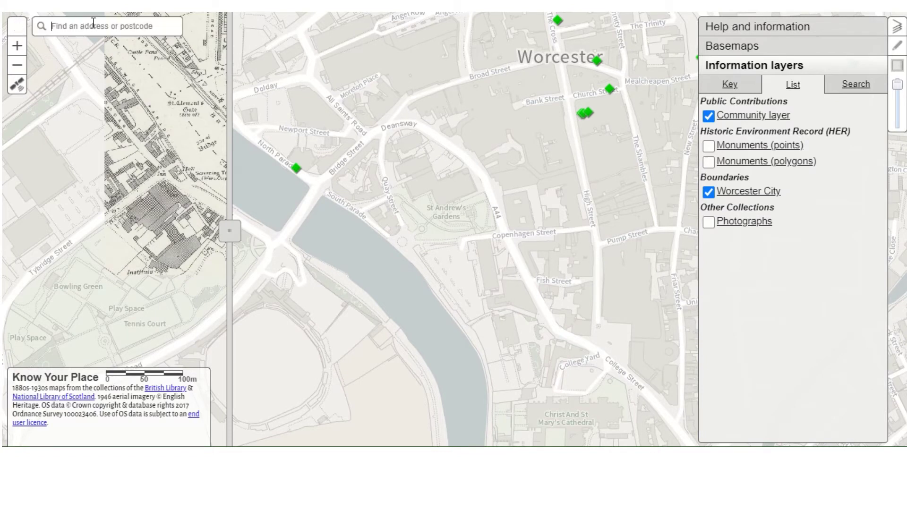
{"action": "type", "text": "high street"}
{"action": "key", "text": "Return"}
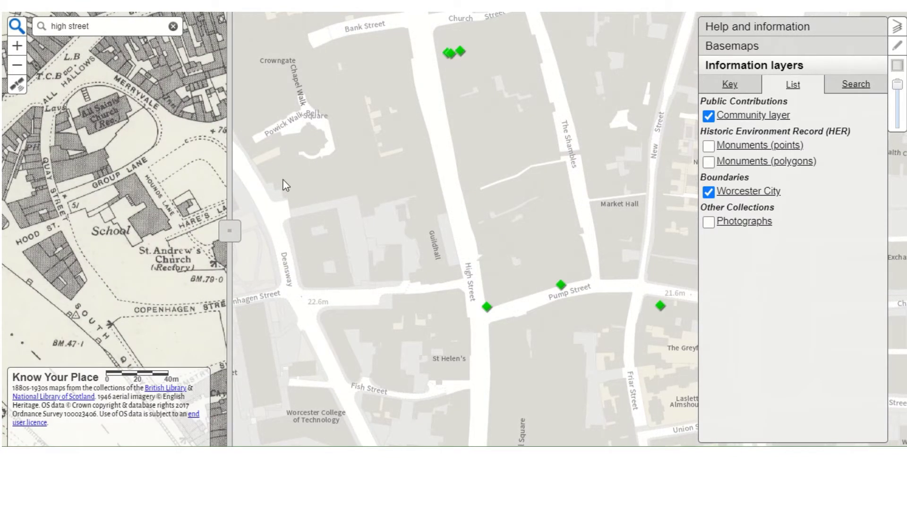
{"action": "left_click_drag", "start_coordinate": [234, 231], "coordinate": [563, 289]}
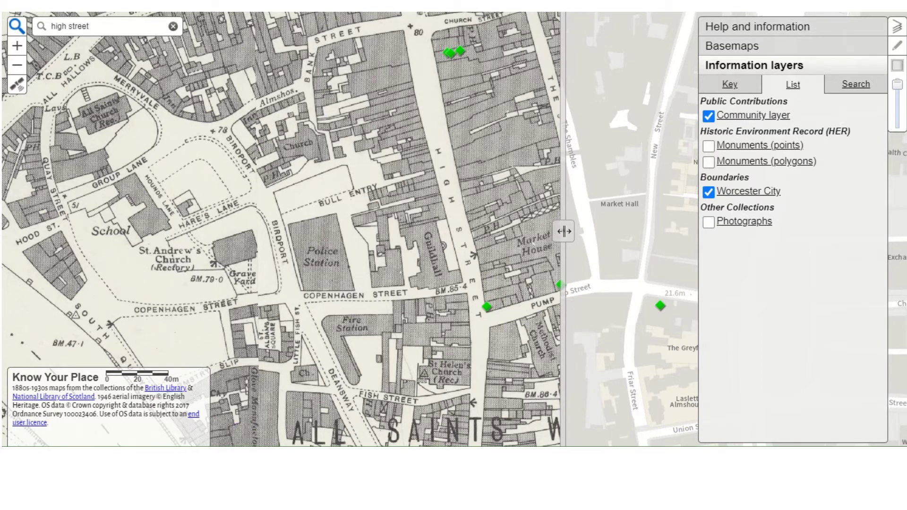
Review the basemaps available for the main map and toggle the Community layer off and on again
{"action": "left_click", "coordinate": [730, 48]}
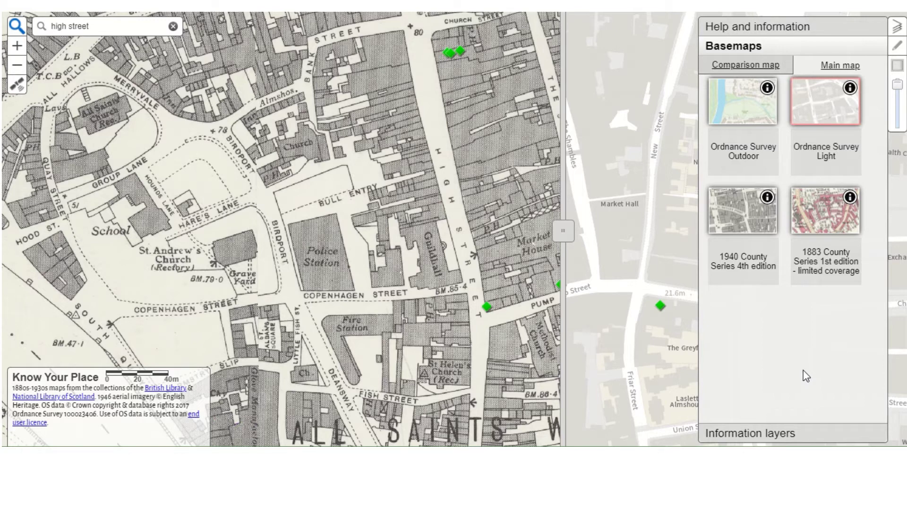
{"action": "left_click", "coordinate": [766, 434]}
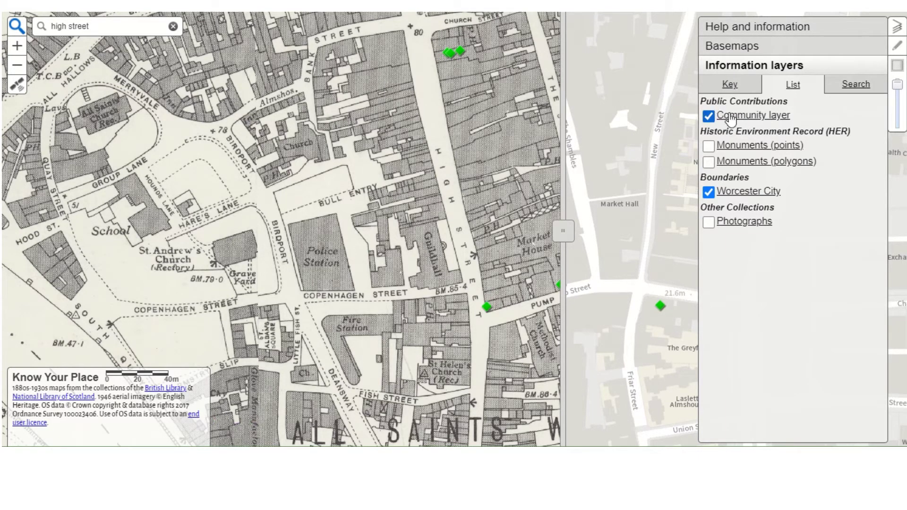
{"action": "left_click", "coordinate": [708, 116]}
{"action": "left_click", "coordinate": [708, 117]}
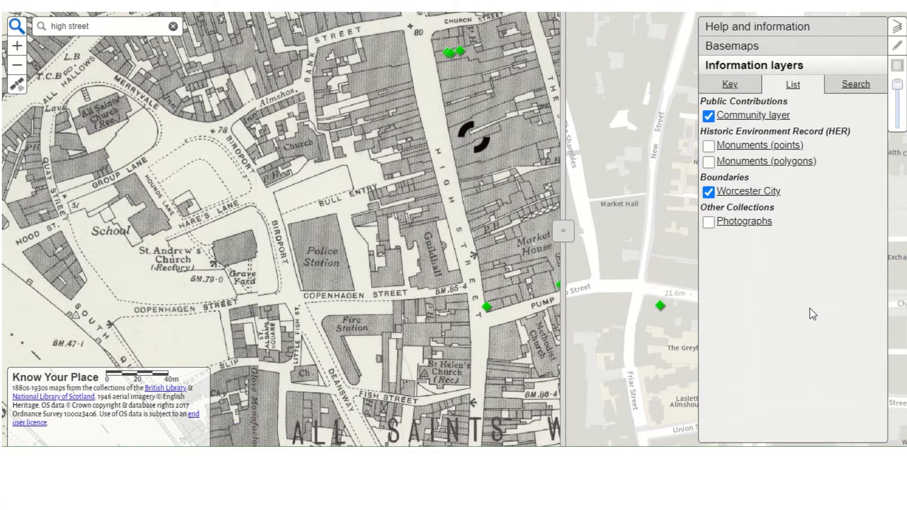
Show the Monuments (points) layer and open the full HER report for the Medieval Guildhall on High Street
{"action": "left_click", "coordinate": [708, 146]}
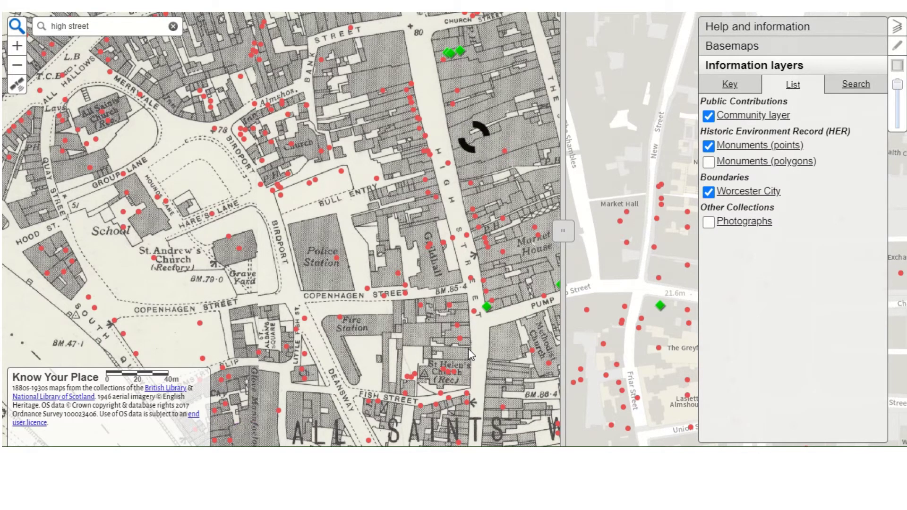
{"action": "left_click", "coordinate": [428, 245]}
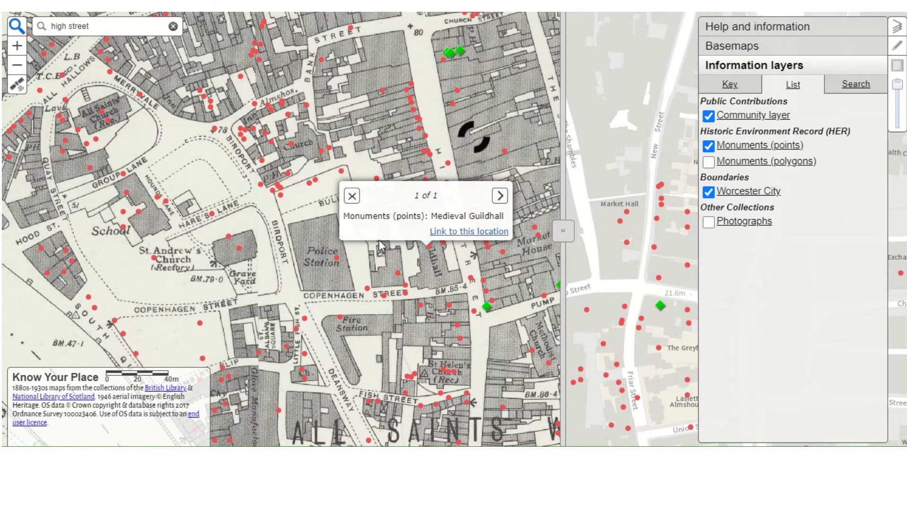
{"action": "left_click", "coordinate": [500, 197]}
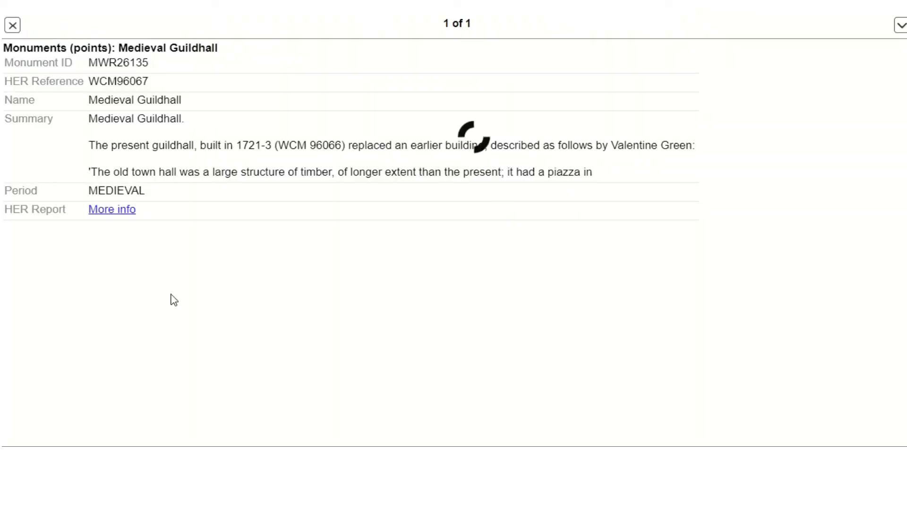
{"action": "left_click", "coordinate": [102, 212]}
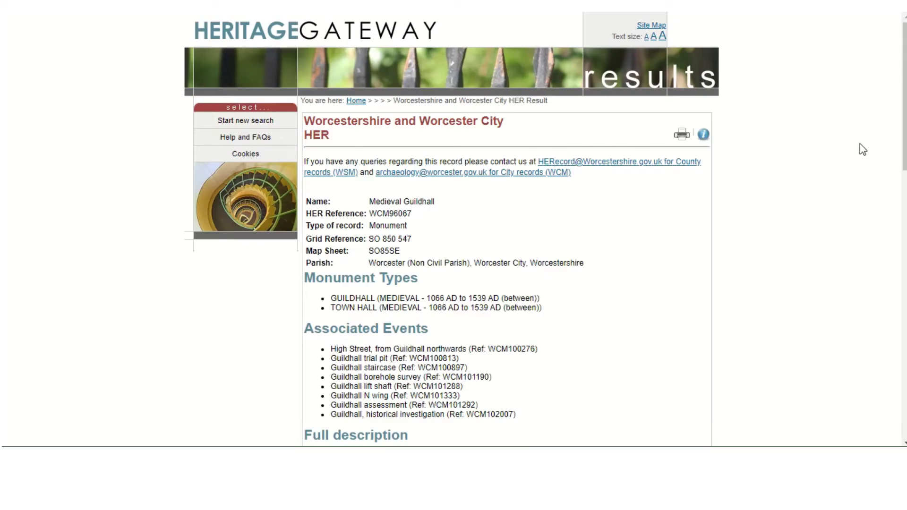
Read the Medieval Guildhall report's description, sources and related records, and return to the map
{"action": "left_click_drag", "start_coordinate": [903, 48], "coordinate": [894, 320]}
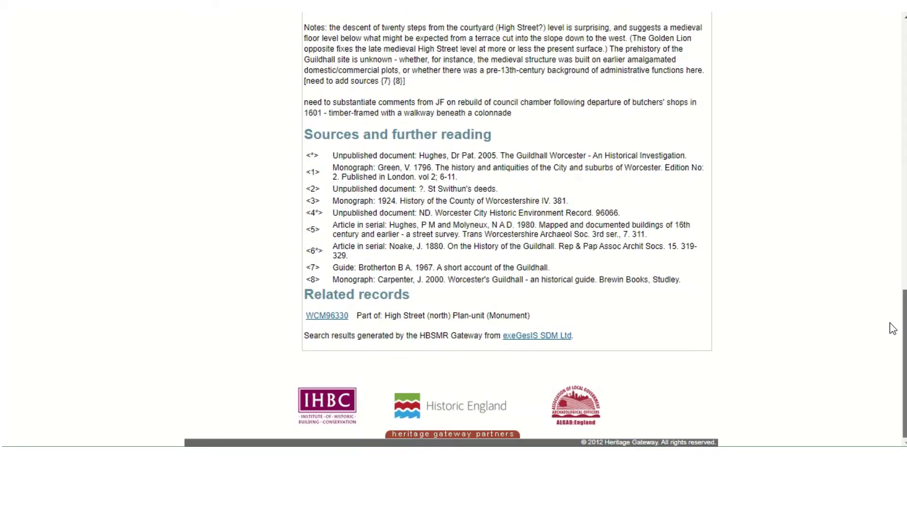
{"action": "scroll", "coordinate": [891, 304], "scroll_direction": "up", "scroll_amount": 10}
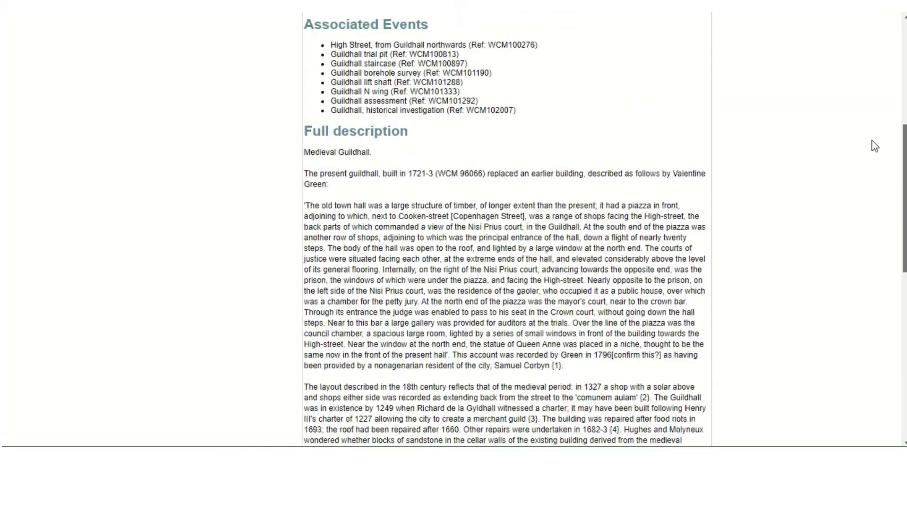
{"action": "key", "text": "ctrl+w"}
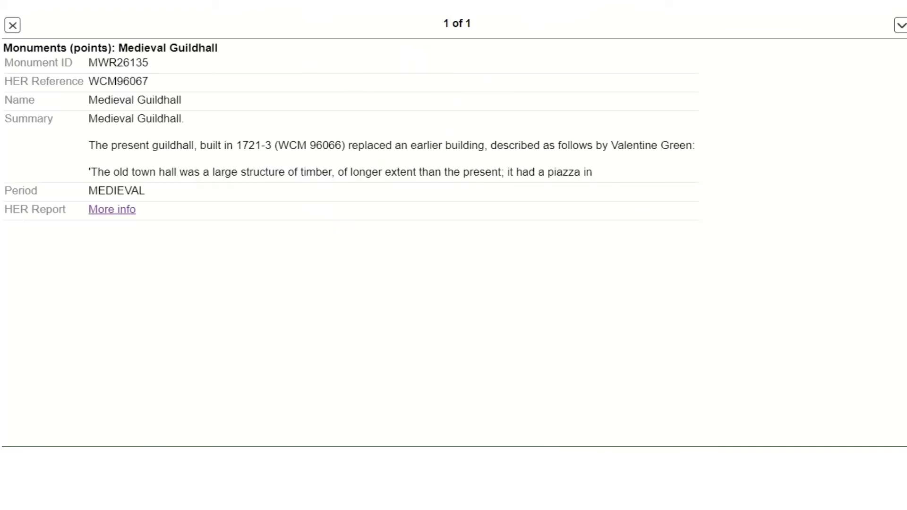
{"action": "left_click", "coordinate": [13, 25]}
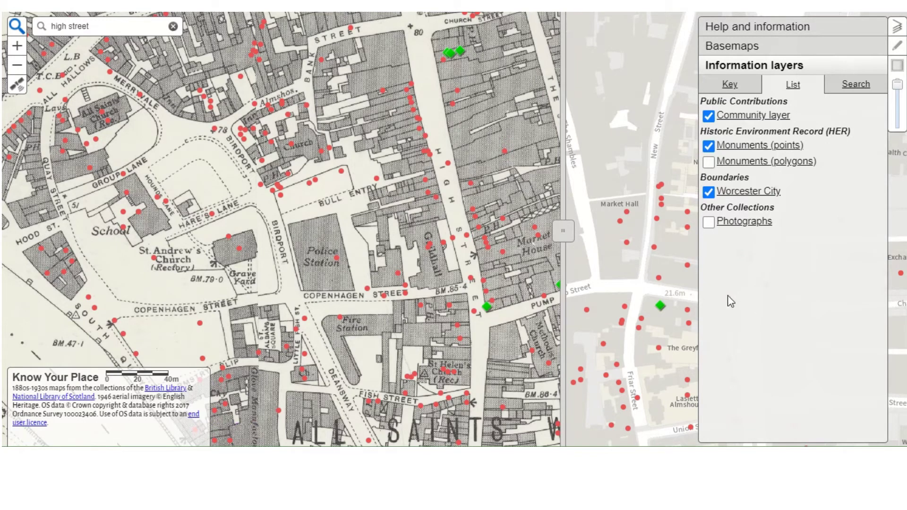
Show the Photographs layer and view the "High Street - Spark Pianos" photograph at full size
{"action": "left_click", "coordinate": [709, 225]}
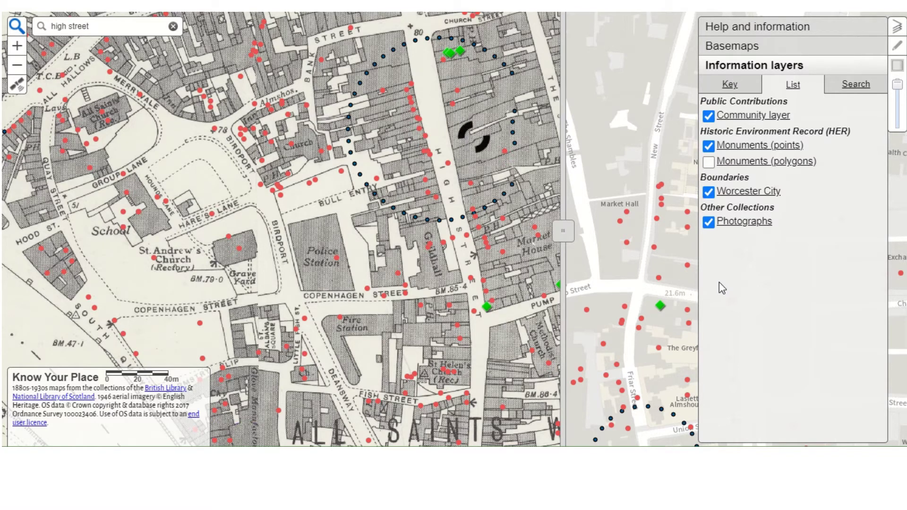
{"action": "left_click", "coordinate": [427, 40]}
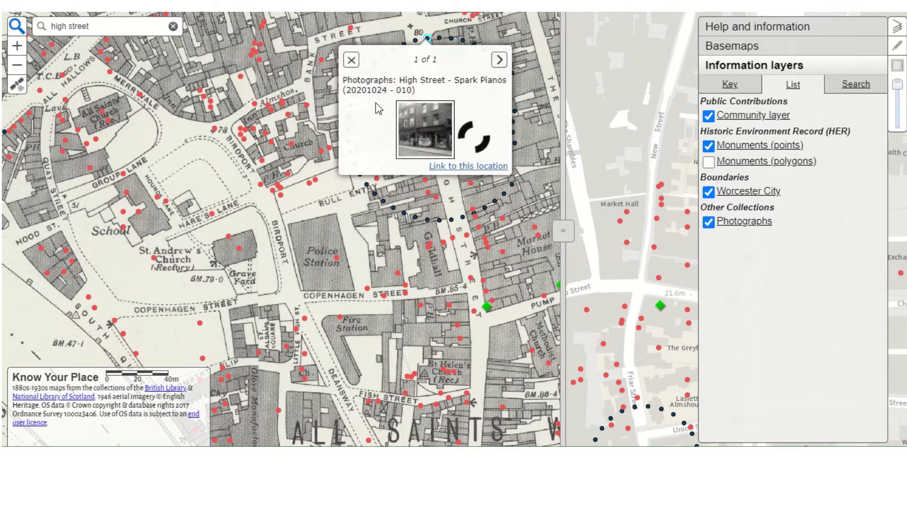
{"action": "left_click", "coordinate": [425, 125]}
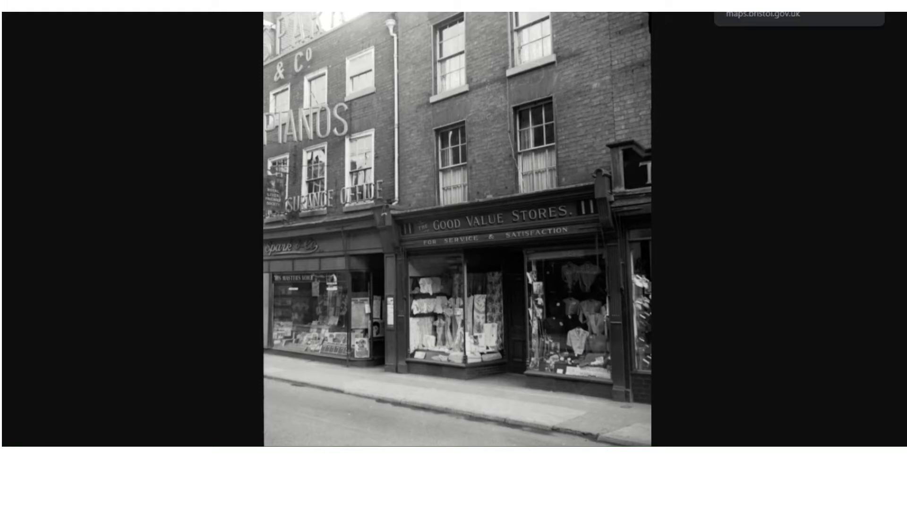
{"action": "key", "text": "Escape"}
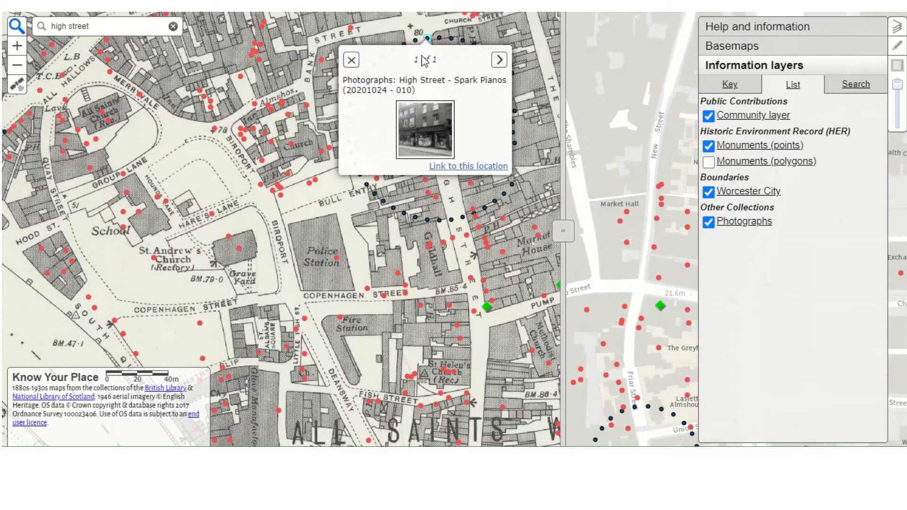
{"action": "left_click", "coordinate": [350, 60]}
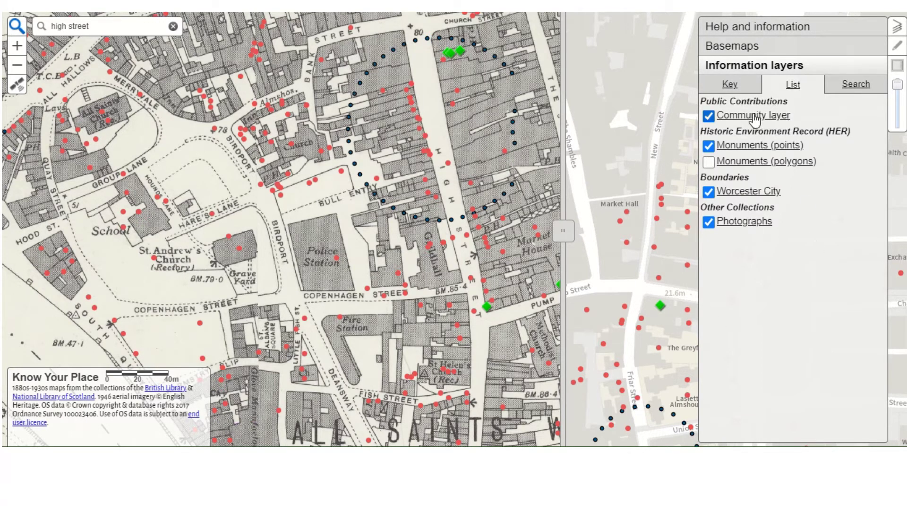
View the full-size community photograph of Shuter & Flay's delivery vans at Cornmarket and close its record
{"action": "left_click_drag", "start_coordinate": [516, 64], "coordinate": [225, 343]}
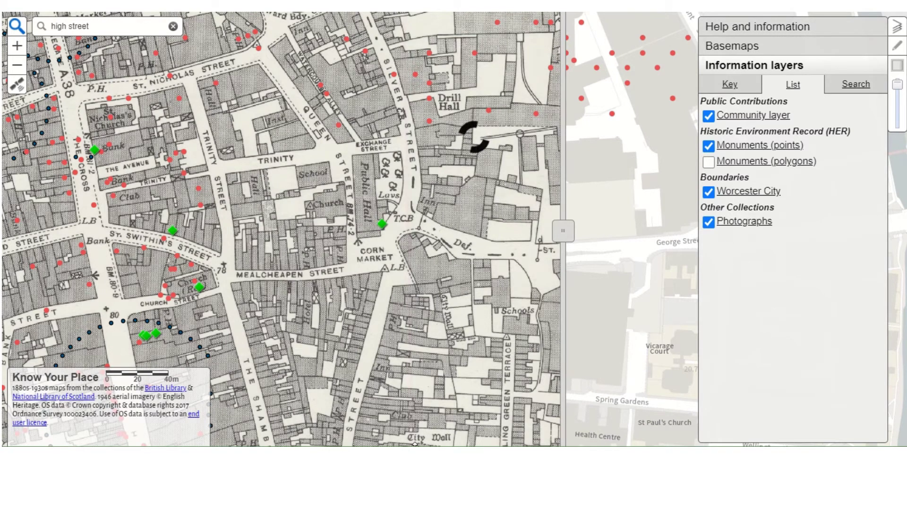
{"action": "left_click", "coordinate": [381, 225]}
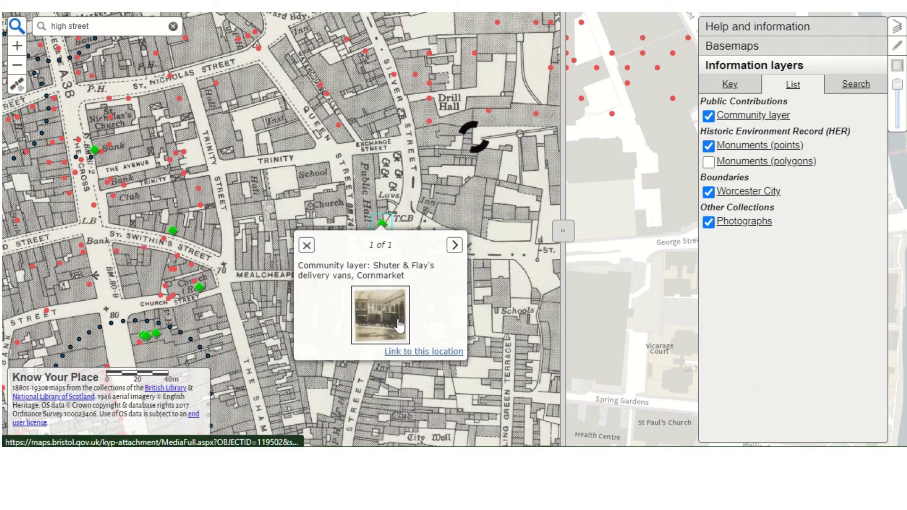
{"action": "left_click", "coordinate": [379, 308]}
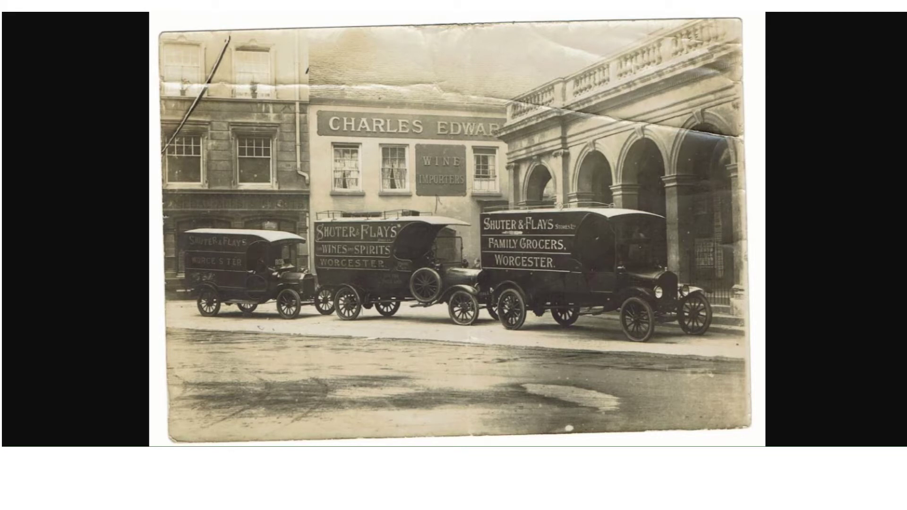
{"action": "key", "text": "Escape"}
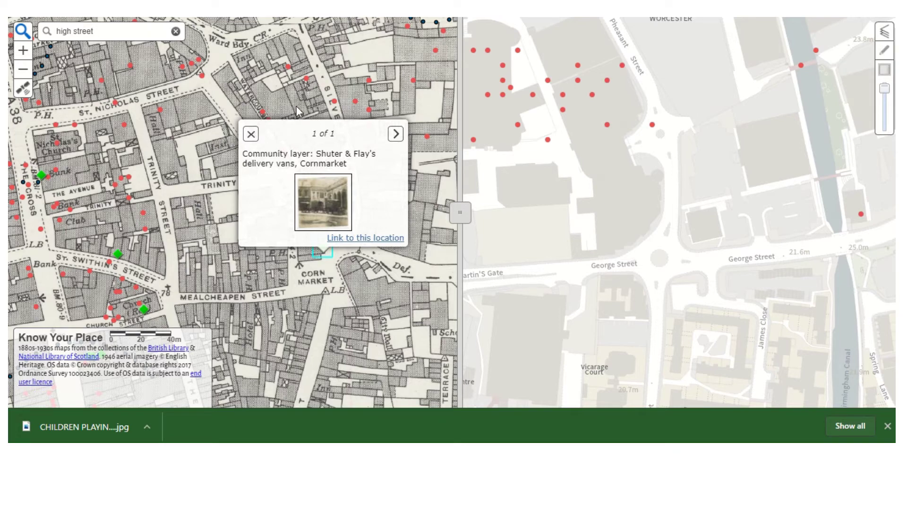
{"action": "left_click", "coordinate": [250, 135]}
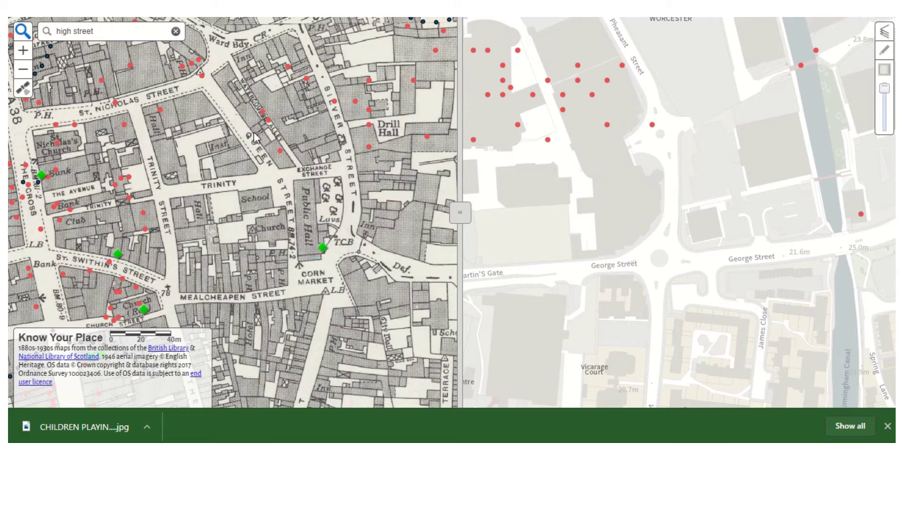
Enable adding community records and find "randwick drive" on the map
{"action": "left_click", "coordinate": [884, 51]}
{"action": "left_click", "coordinate": [110, 30]}
{"action": "left_click_drag", "start_coordinate": [110, 30], "coordinate": [56, 32]}
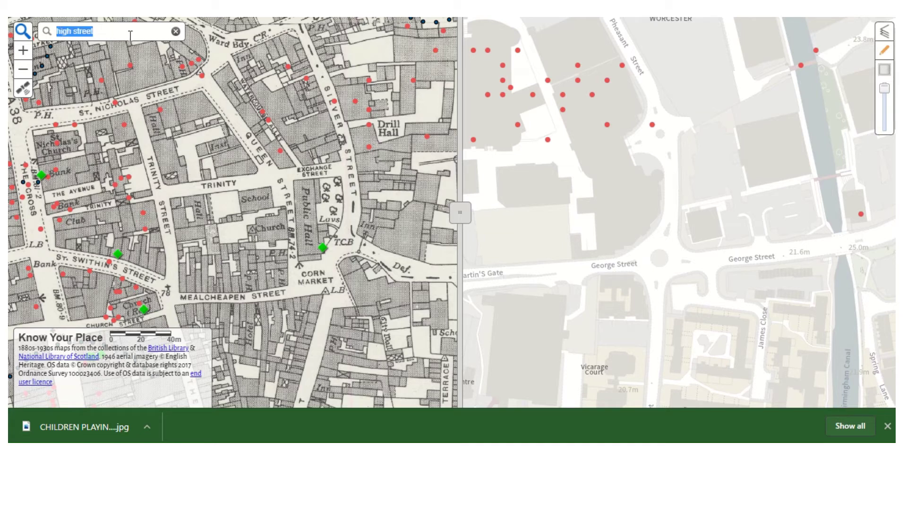
{"action": "type", "text": "randwick drive"}
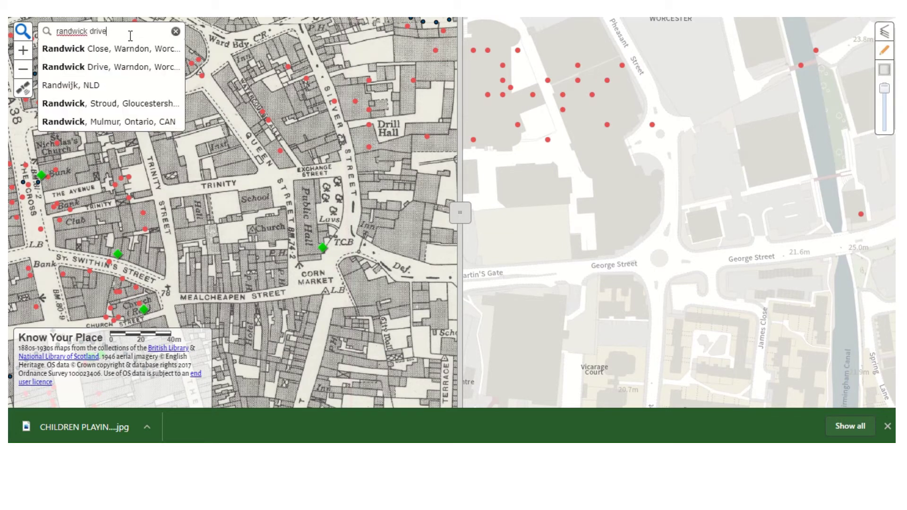
{"action": "key", "text": "Return"}
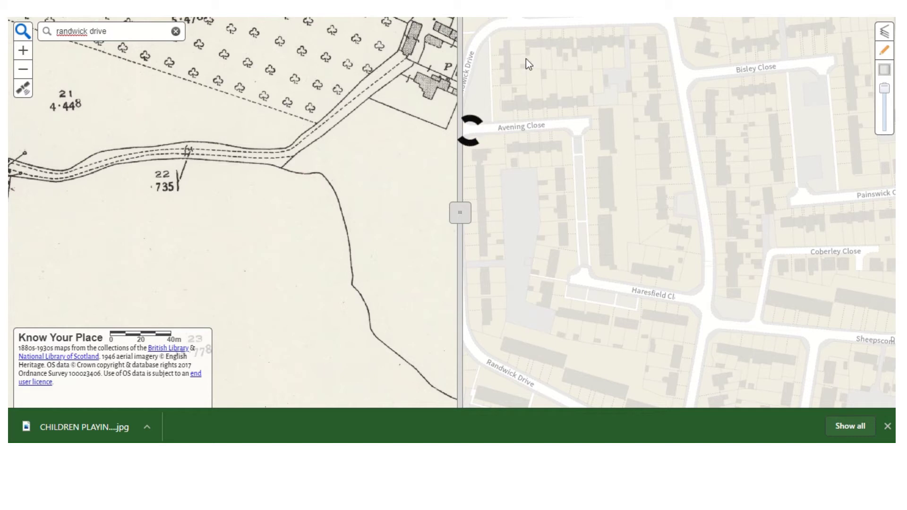
Uncover the modern map around Randwick Drive and mark a new record's location on the road just west of Tetbury Drive
{"action": "left_click_drag", "start_coordinate": [462, 211], "coordinate": [169, 222]}
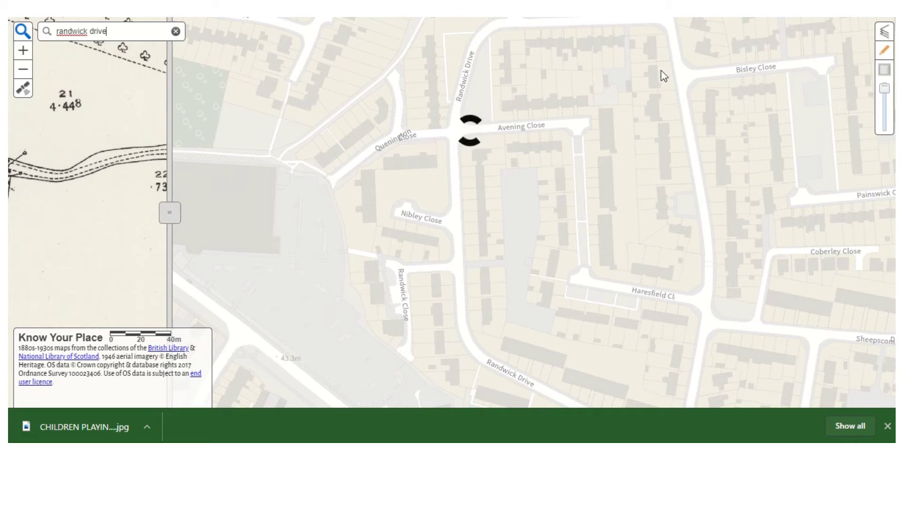
{"action": "left_click_drag", "start_coordinate": [658, 71], "coordinate": [551, 222]}
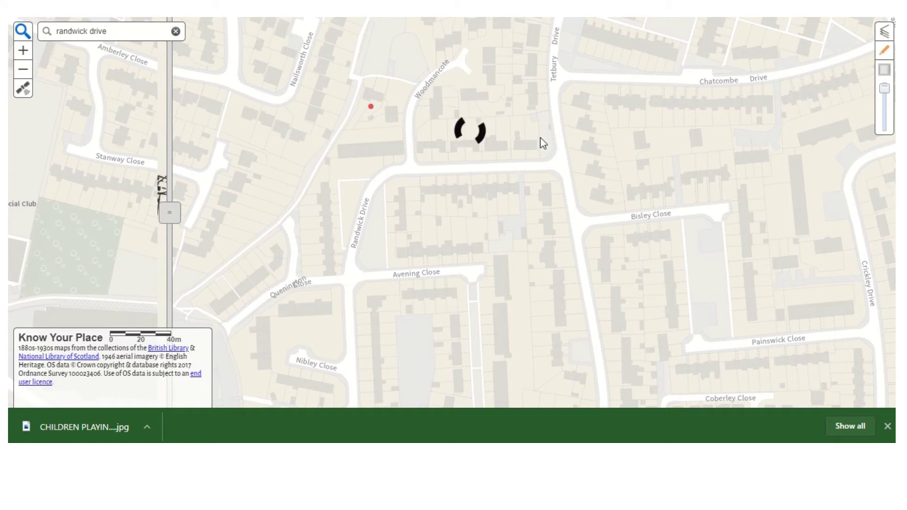
{"action": "left_click", "coordinate": [510, 166]}
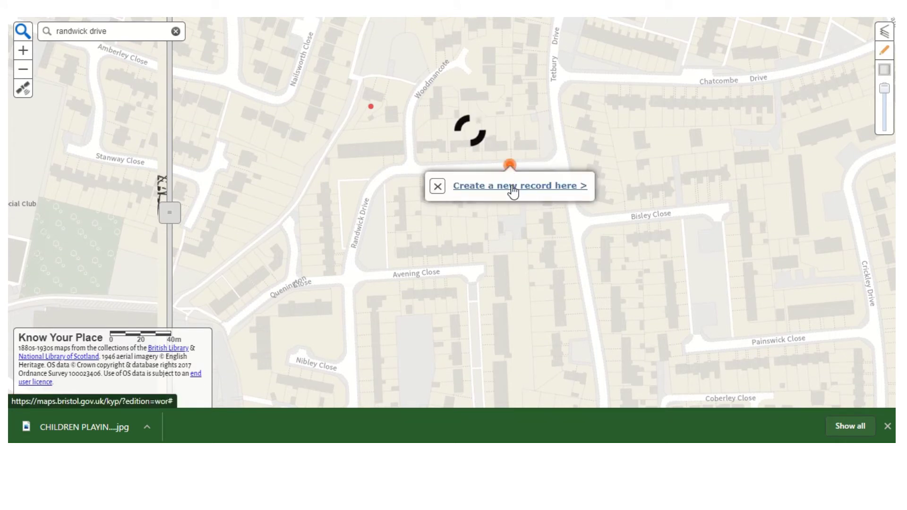
Create a new record at the marked location and name the object "CHildren playing in the street, Randwick Drive"
{"action": "left_click", "coordinate": [513, 188]}
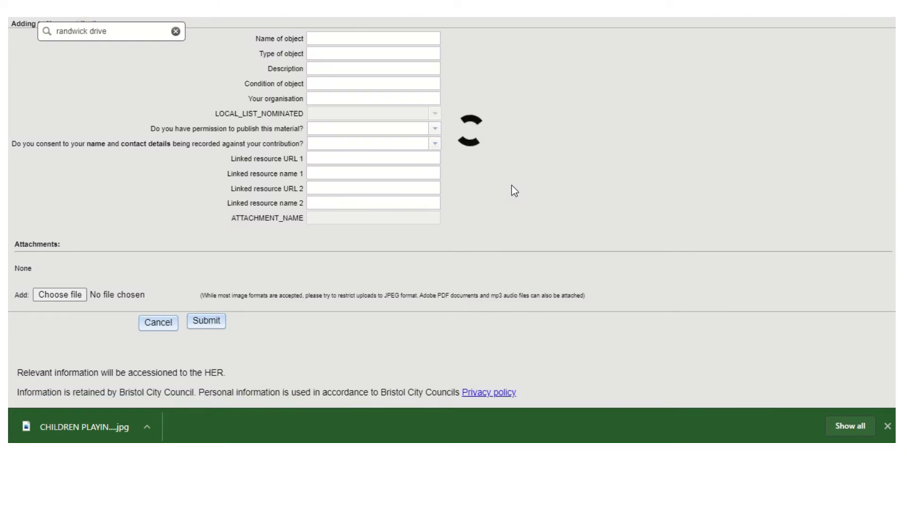
{"action": "left_click", "coordinate": [365, 34]}
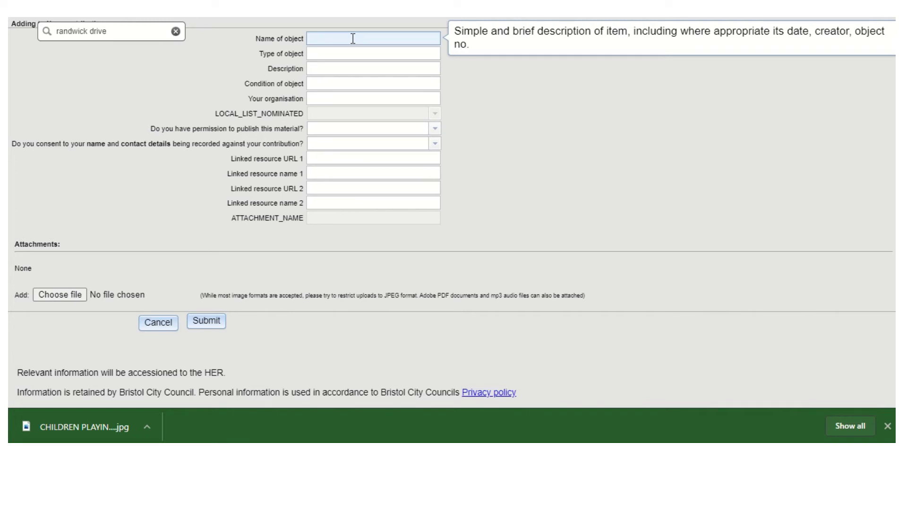
{"action": "left_click", "coordinate": [353, 38]}
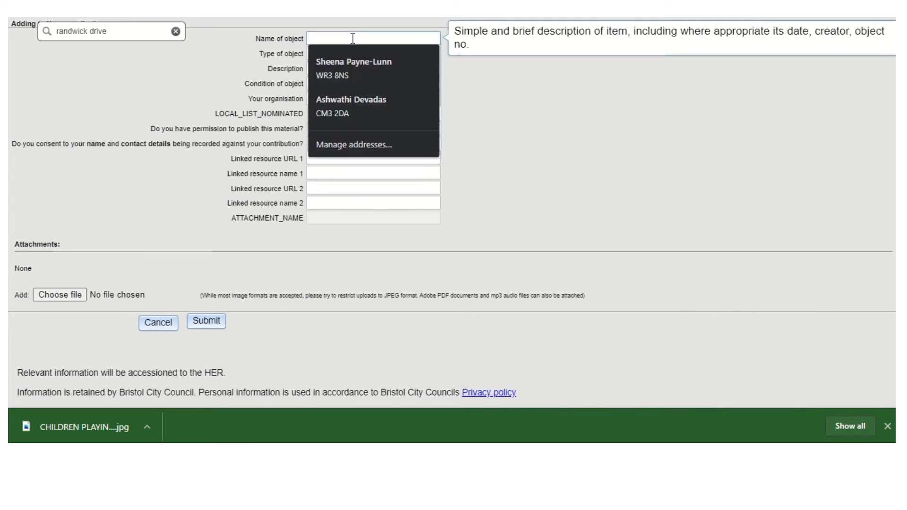
{"action": "type", "text": "CHil"}
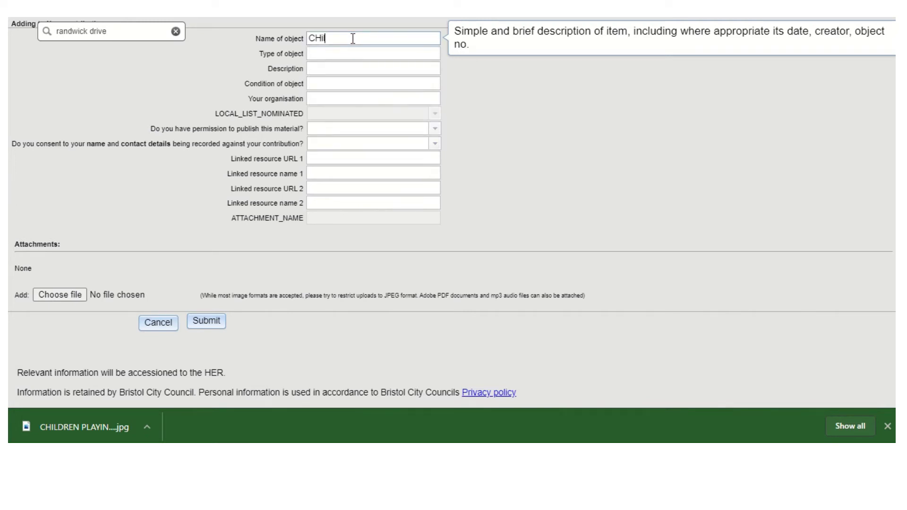
{"action": "type", "text": "dren playing in the street, Randwi"}
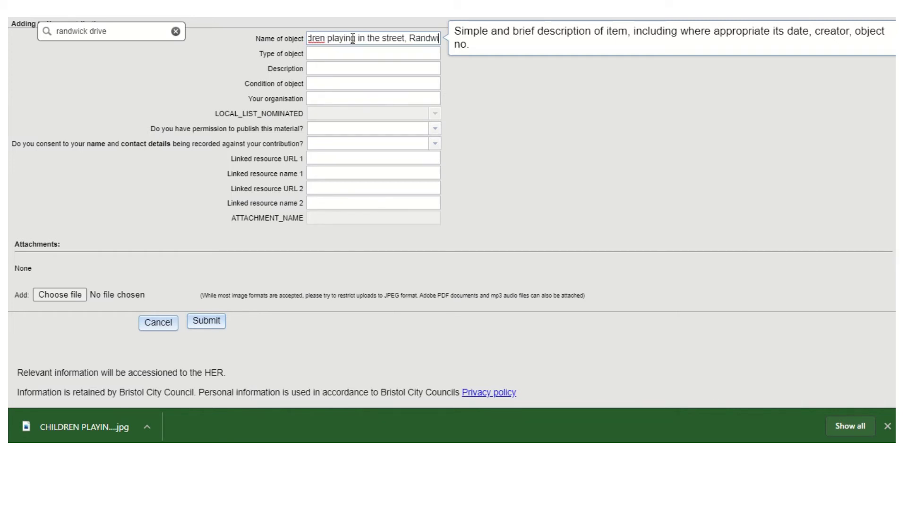
{"action": "type", "text": "ck Drive"}
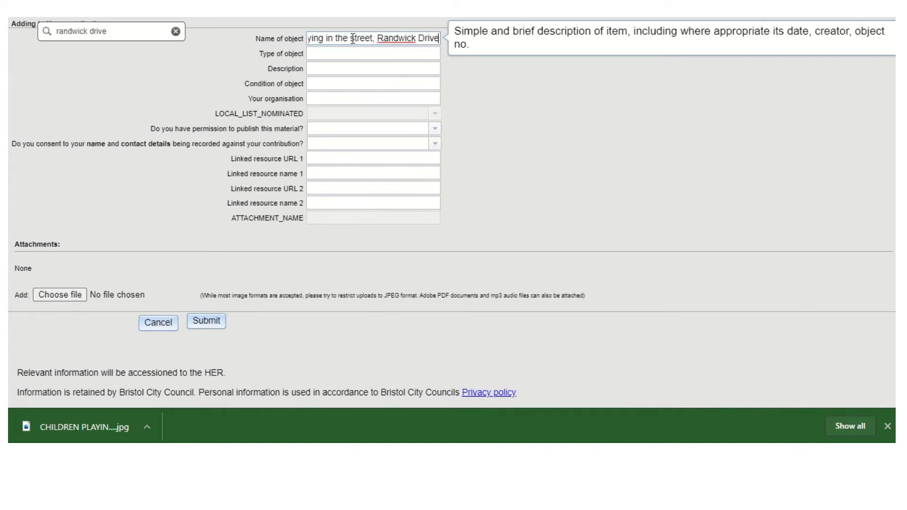
Set the object type to "Photo" and the description to "Photo taken in 1973 by my Dad"
{"action": "left_click", "coordinate": [365, 54]}
{"action": "type", "text": "Photo"}
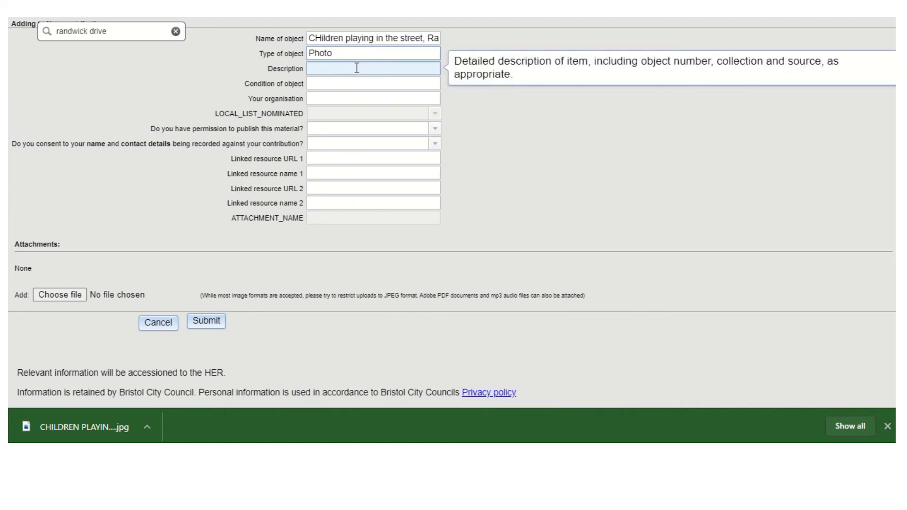
{"action": "left_click", "coordinate": [356, 68]}
{"action": "type", "text": "Ph"}
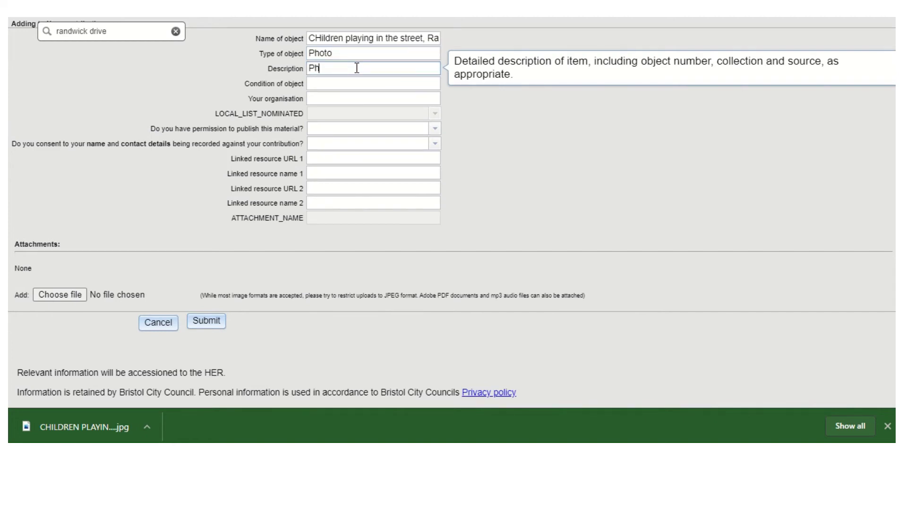
{"action": "type", "text": "oto taken in 1973 by my Dad"}
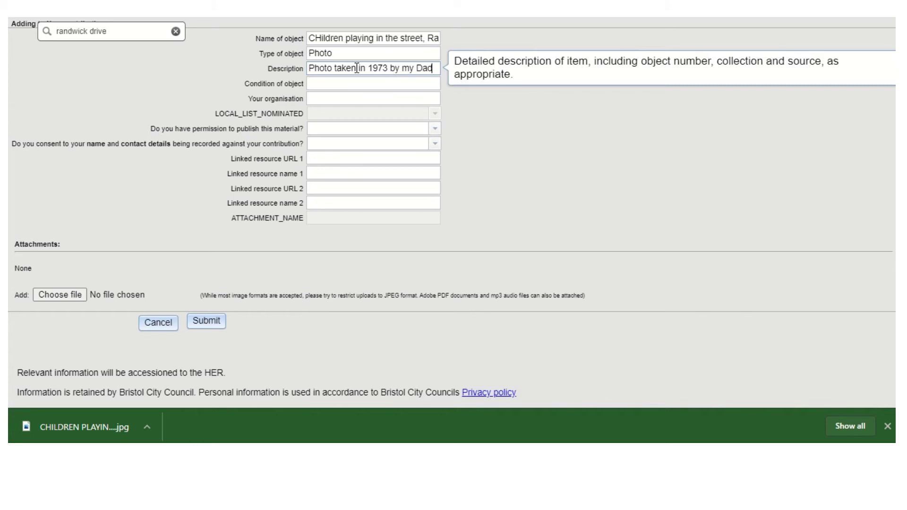
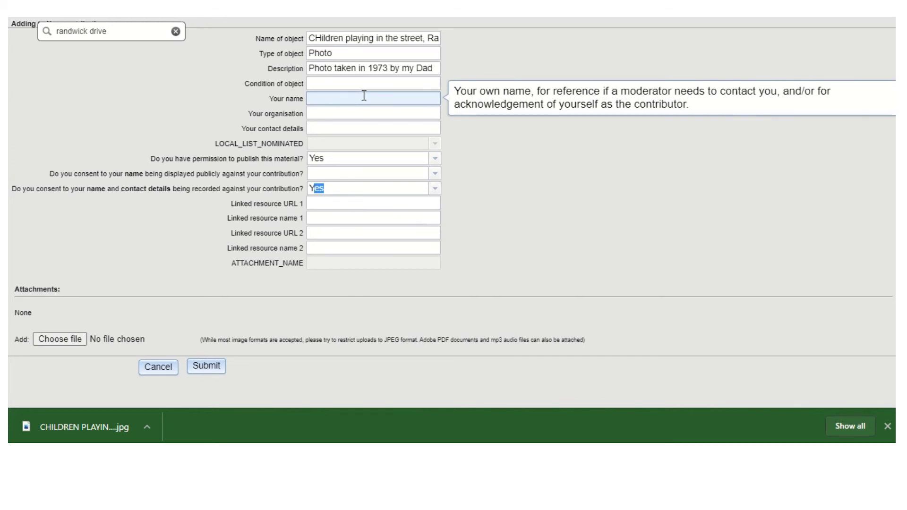
Enter the contributor's full name in the new record
{"action": "left_click", "coordinate": [364, 95]}
{"action": "type", "text": "J"}
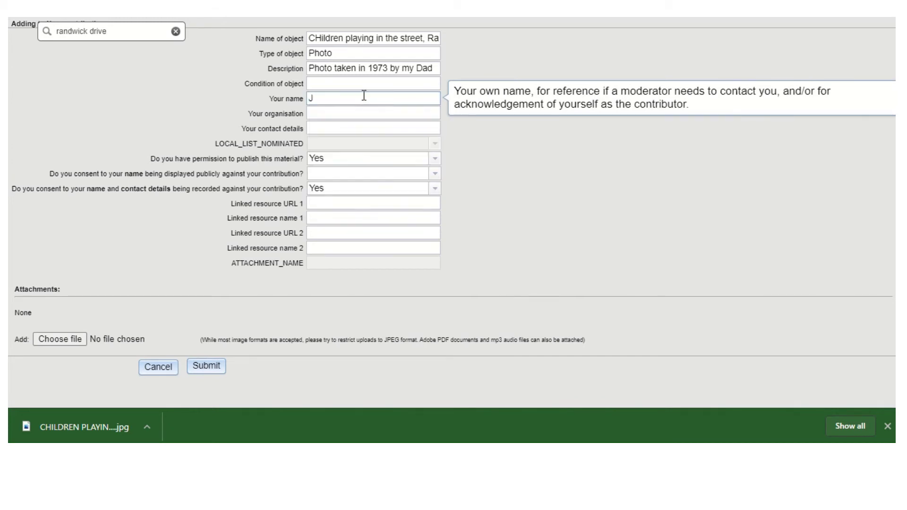
{"action": "type", "text": "oe Bloggs"}
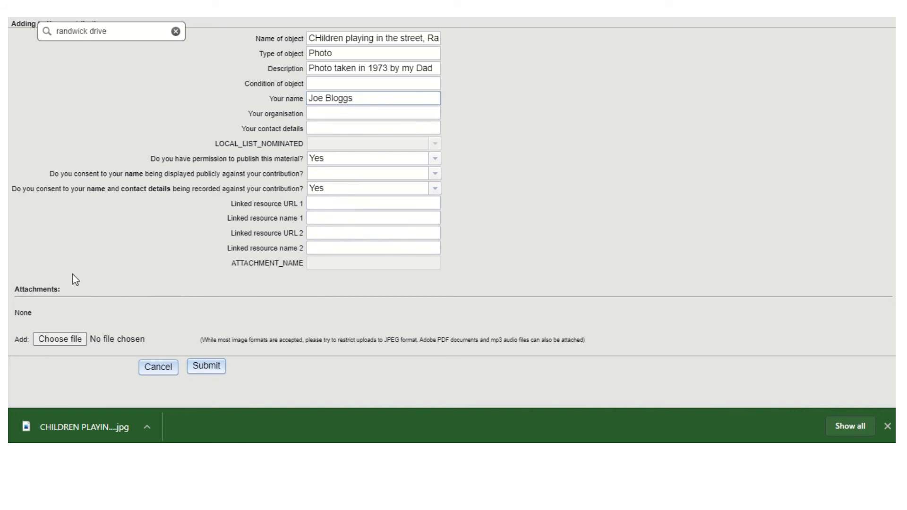
Attach the image CHILDREN_PLAYING_FOOTBALL_IN_ROAD_DATE_0006crop.jpg to the record
{"action": "left_click", "coordinate": [55, 338]}
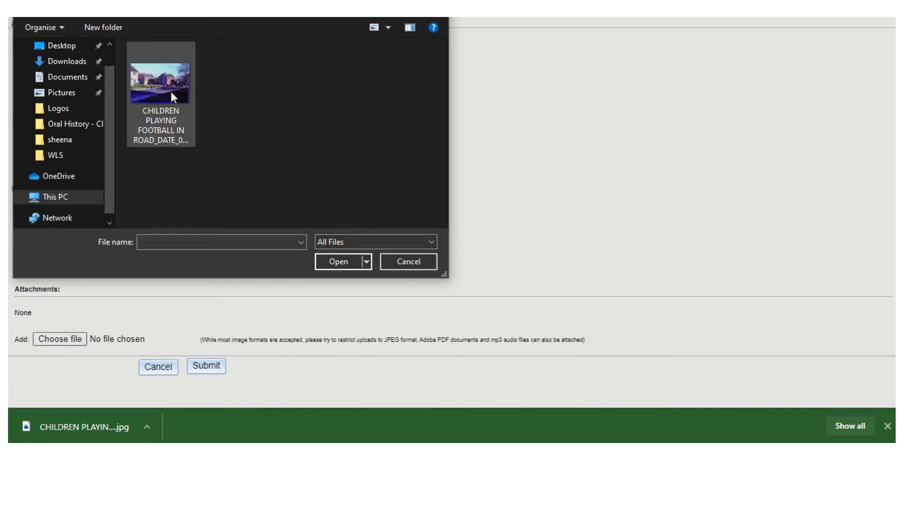
{"action": "left_click", "coordinate": [171, 96]}
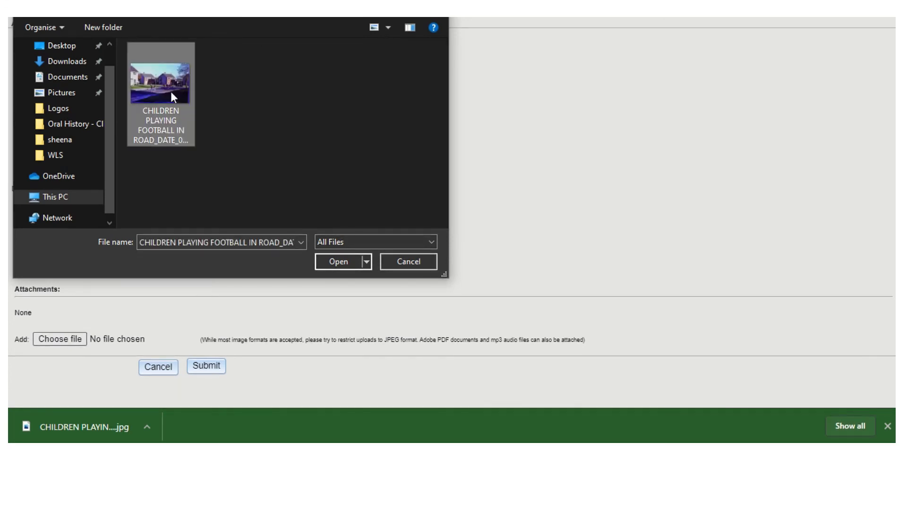
{"action": "left_click", "coordinate": [341, 262]}
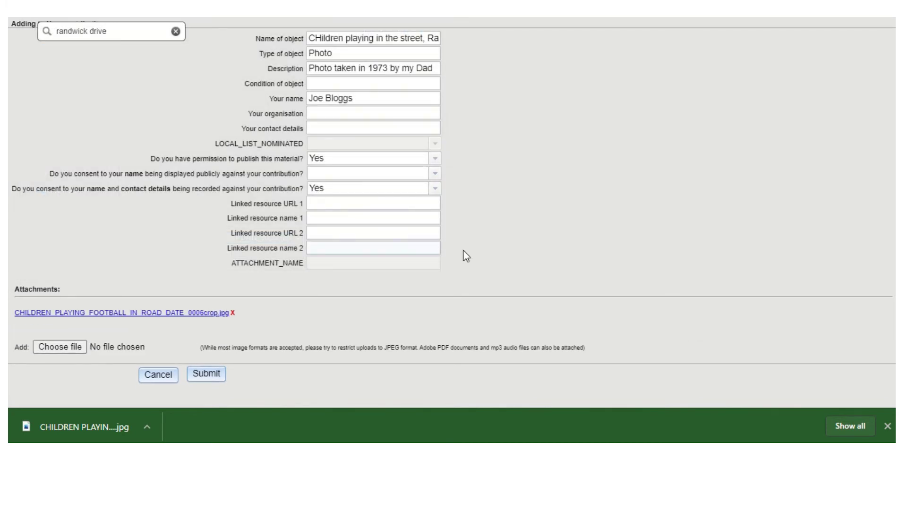
View the attached image, submit the community record and dismiss the acknowledgement message
{"action": "left_click", "coordinate": [144, 313]}
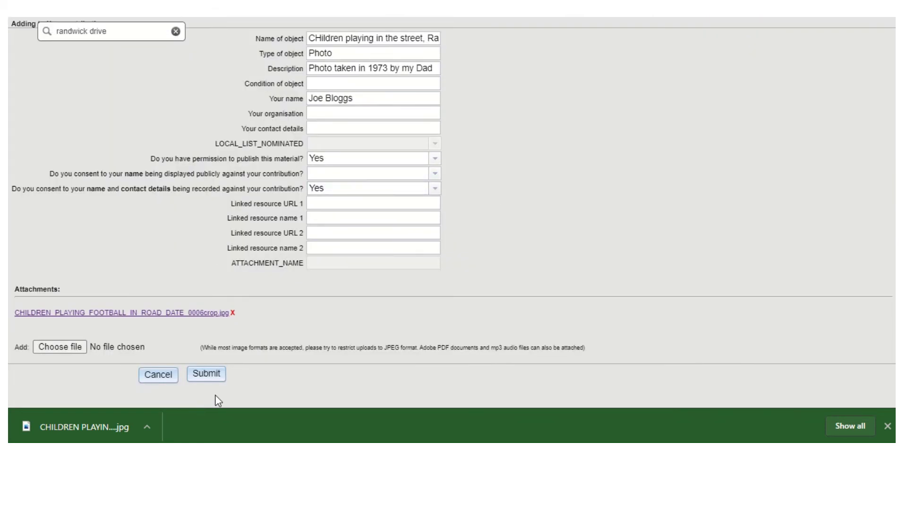
{"action": "left_click", "coordinate": [206, 379]}
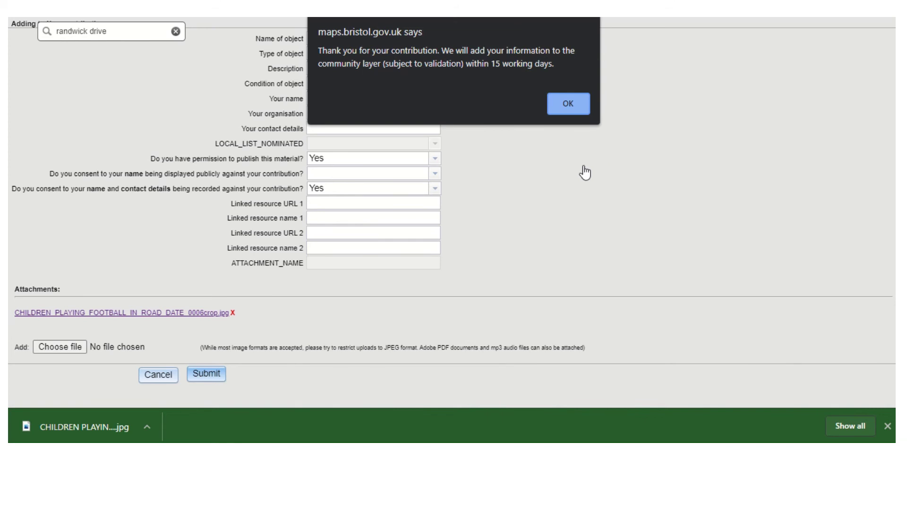
{"action": "left_click", "coordinate": [568, 106]}
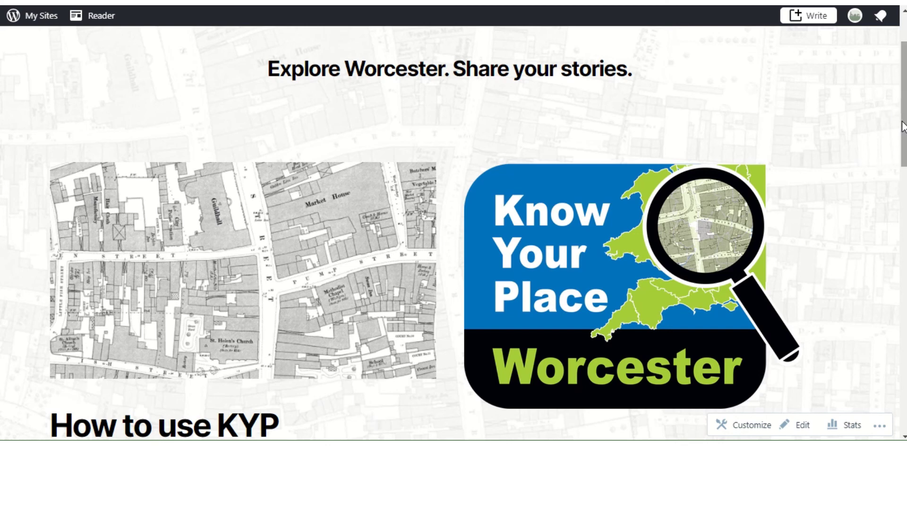
Look at the Blog and Contact pages of the Know Your Place Worcester website and return to its home page
{"action": "scroll", "coordinate": [900, 116], "scroll_direction": "up", "scroll_amount": 2}
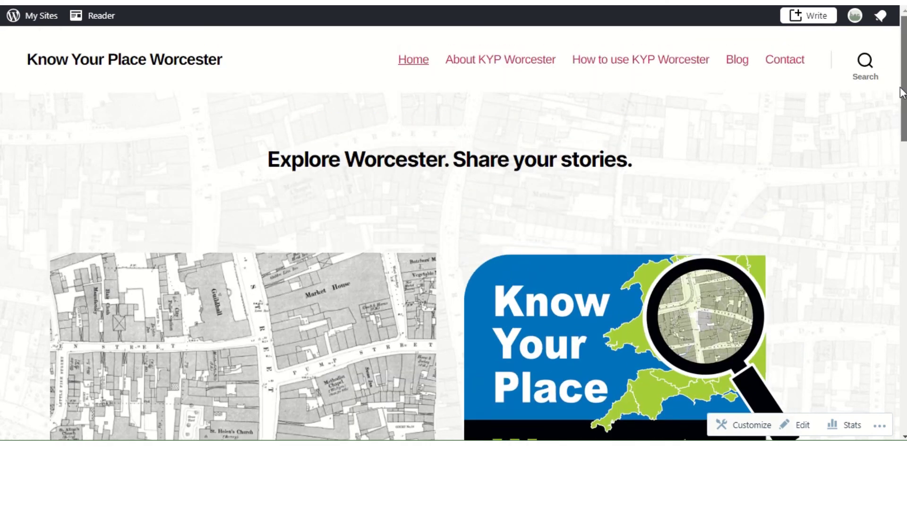
{"action": "left_click", "coordinate": [737, 62]}
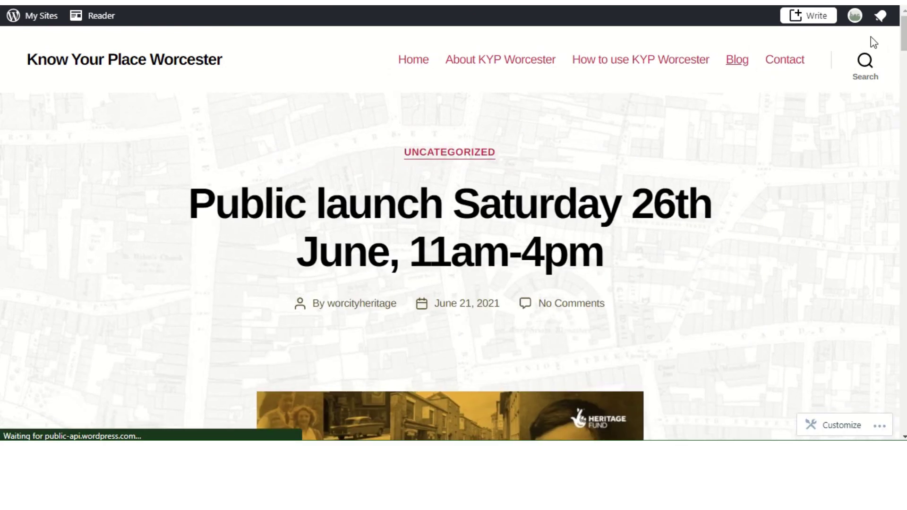
{"action": "left_click_drag", "start_coordinate": [904, 50], "coordinate": [899, 26]}
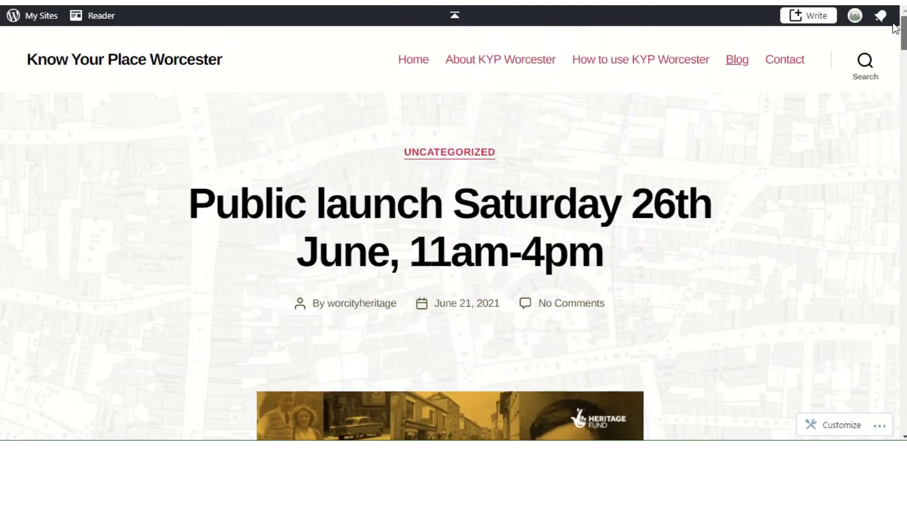
{"action": "left_click", "coordinate": [785, 60]}
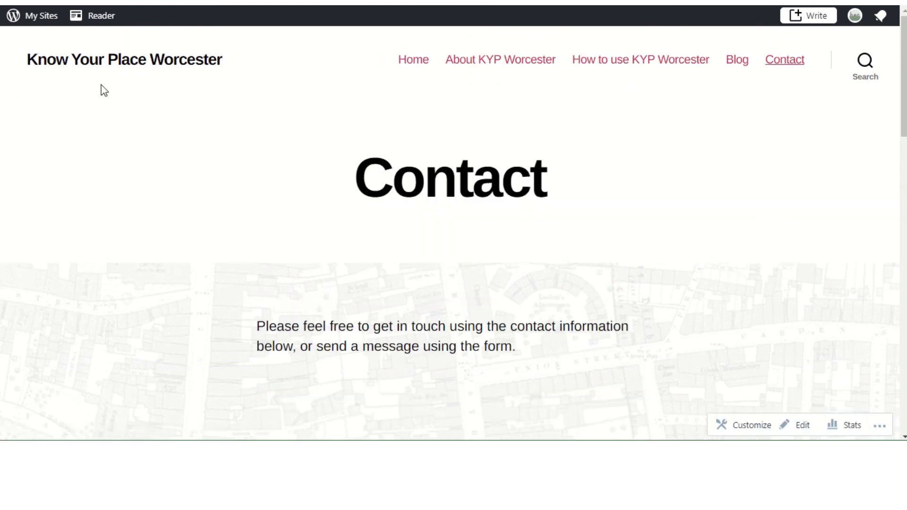
{"action": "left_click", "coordinate": [82, 68]}
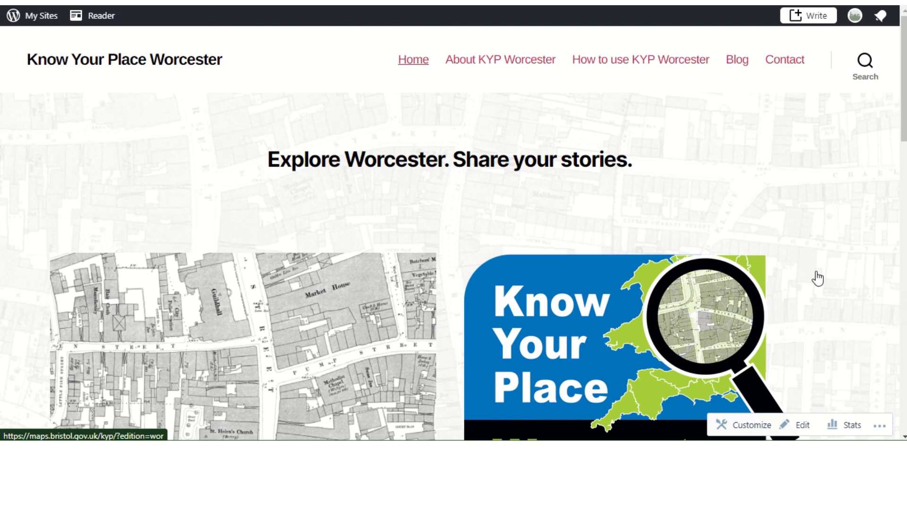
{"action": "left_click_drag", "start_coordinate": [901, 93], "coordinate": [904, 126]}
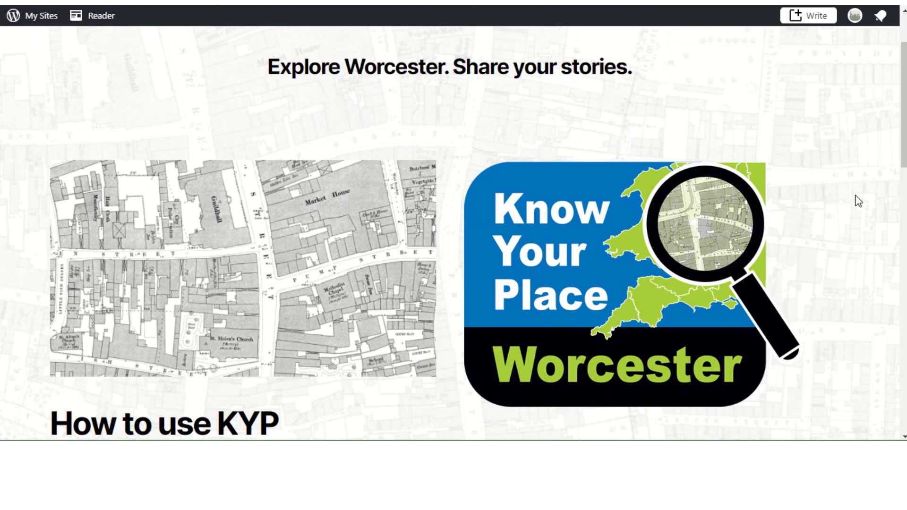